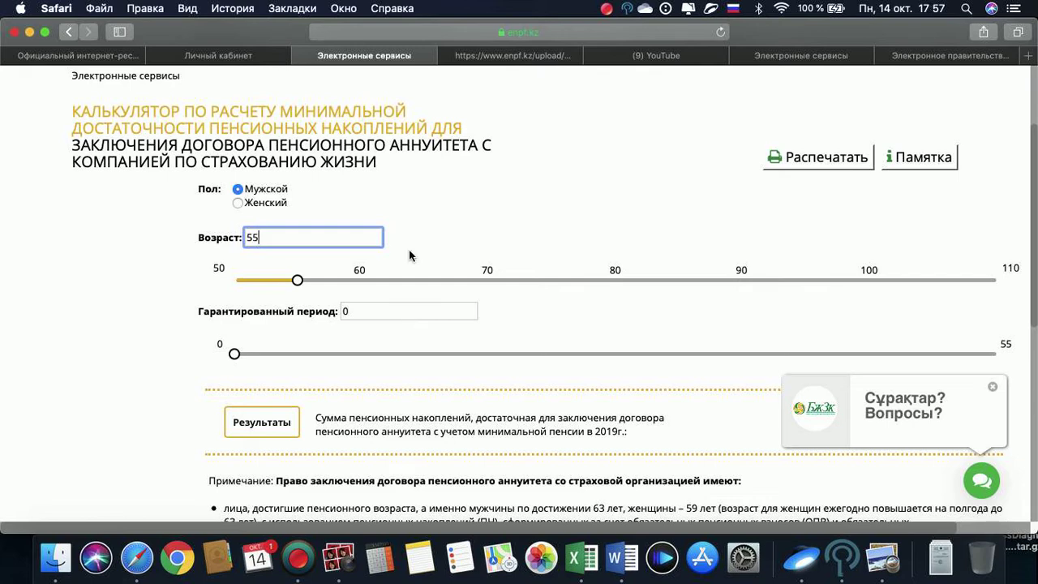
Calculate the sufficient pension savings for a 55-year-old man with guaranteed period 0 and dismiss the chat prompt
scroll(536, 223, "down", 2)
scroll(536, 223, "up", 1)
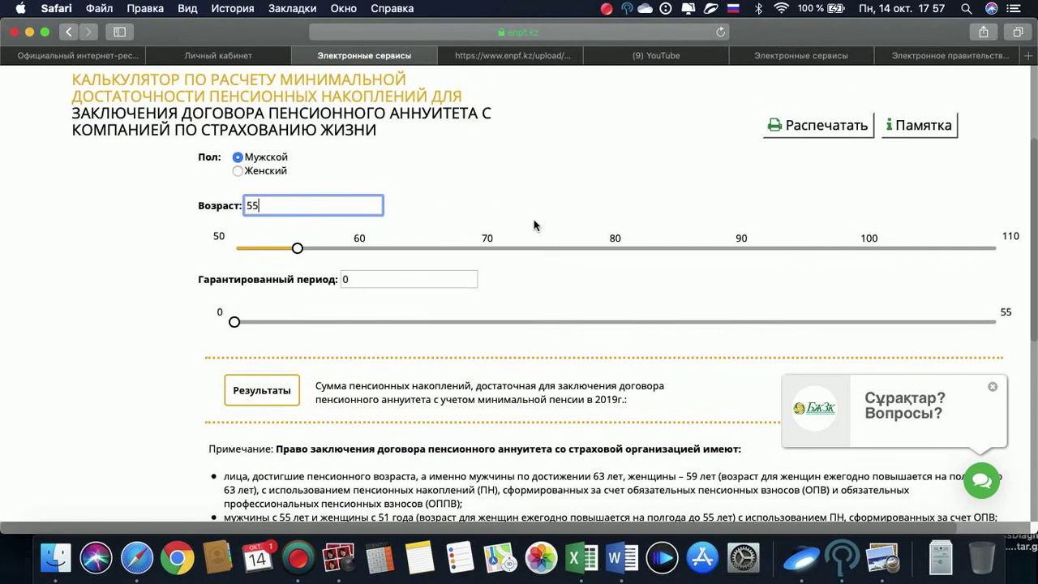
left_click(262, 398)
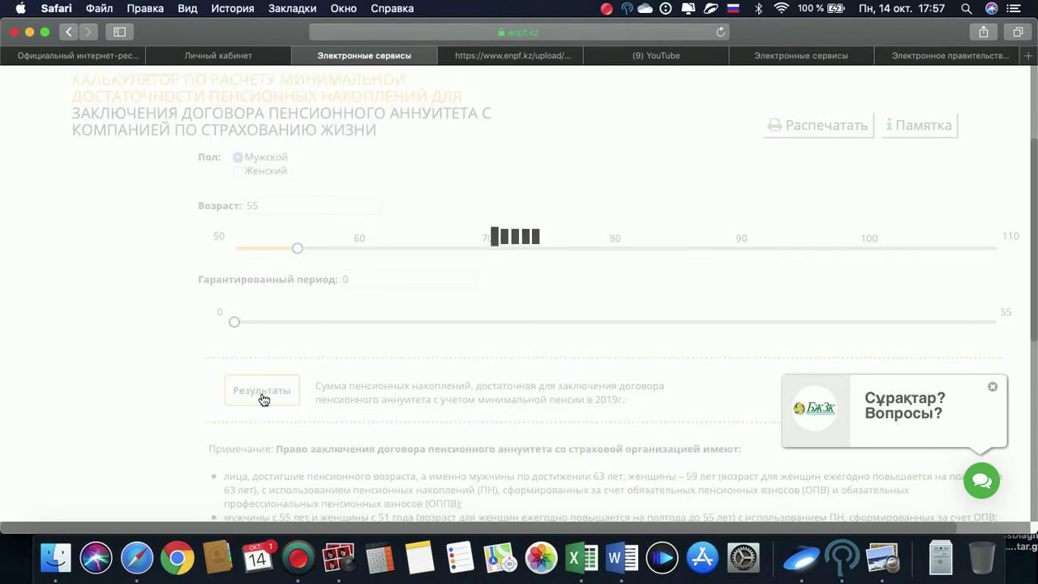
left_click(993, 387)
scroll(765, 353, "up", 1)
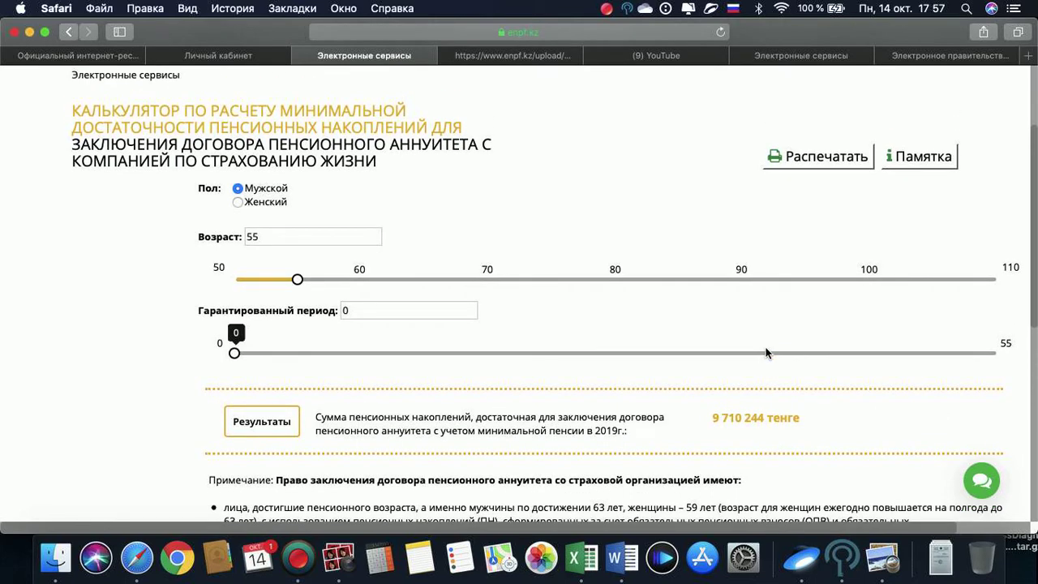
left_click(320, 237)
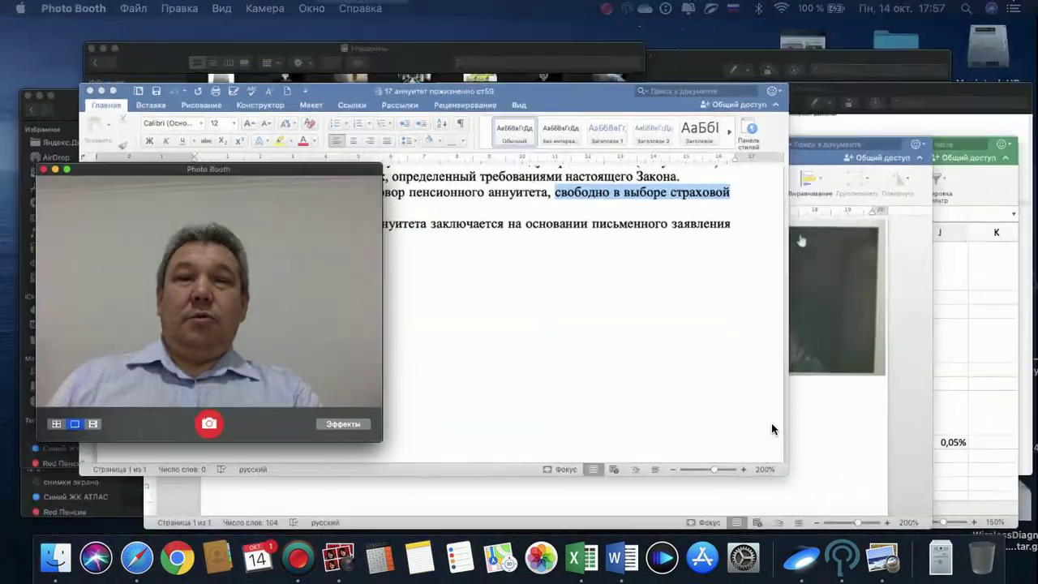
Switch to the Excel annuity comparison workbook and examine row 2, the case without a guaranteed period, from starting age to required survival age
key("ctrl+Up")
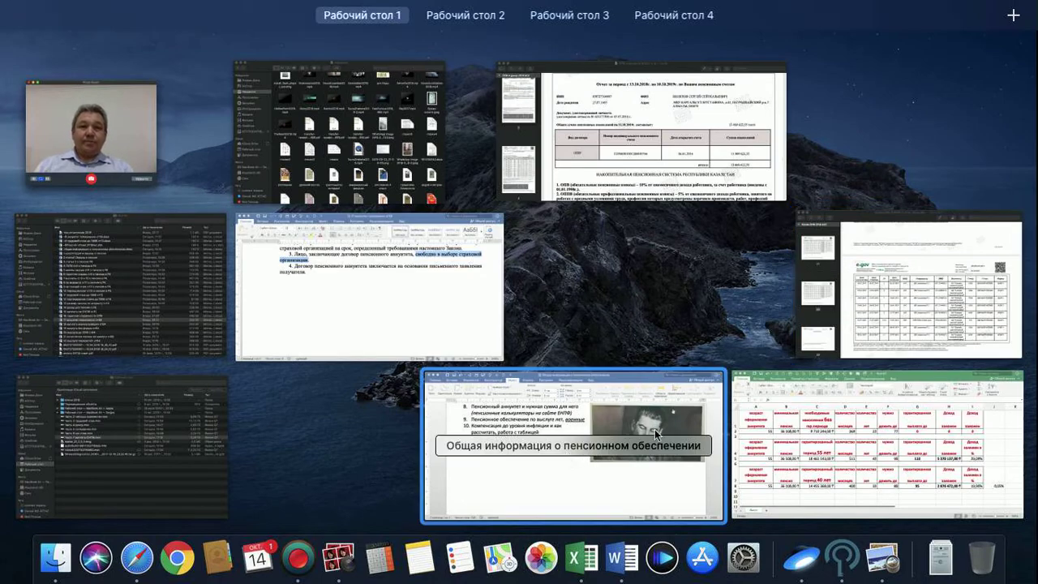
left_click(835, 444)
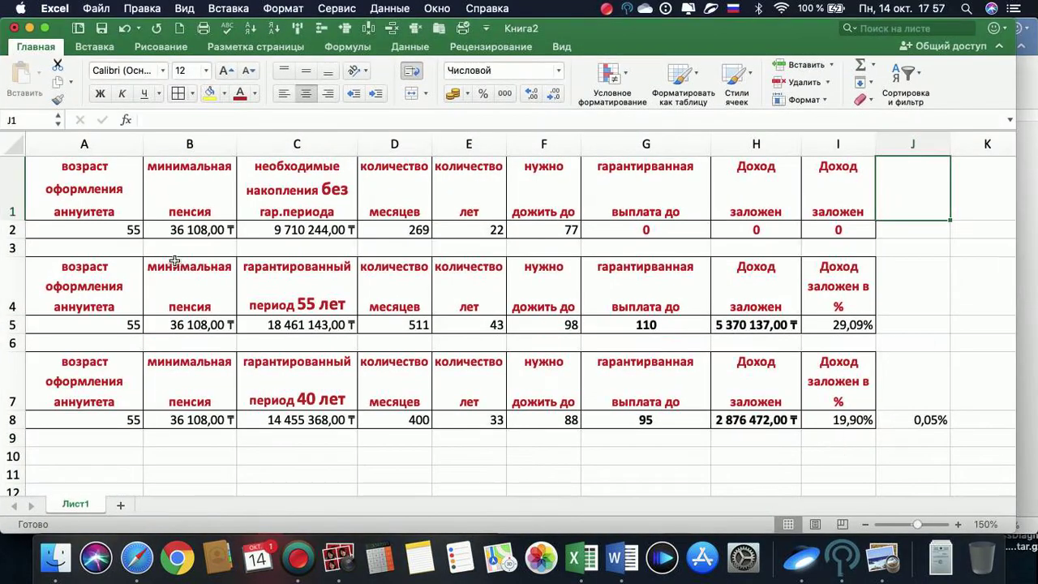
left_click(117, 229)
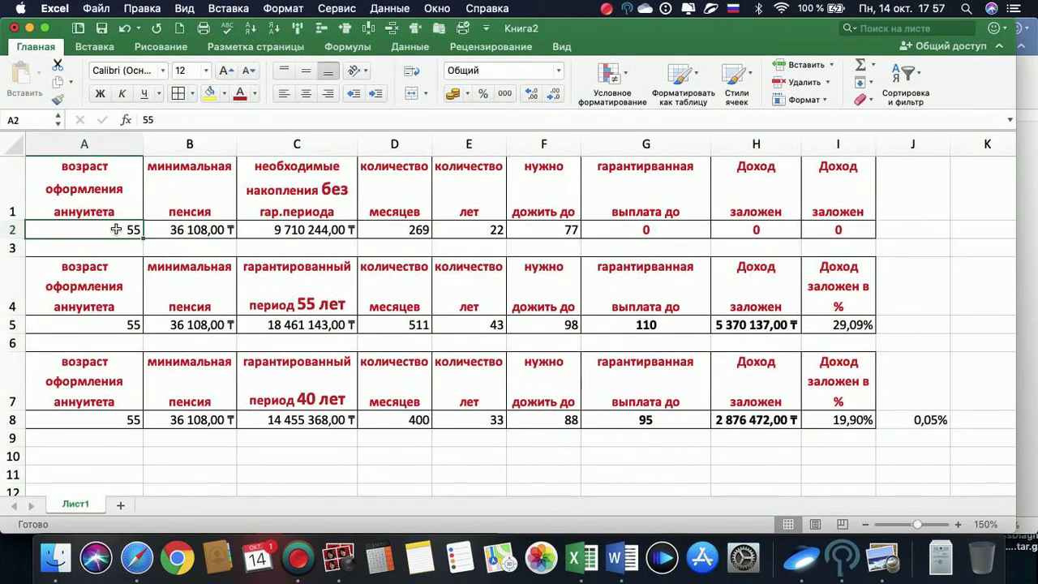
left_click(203, 230)
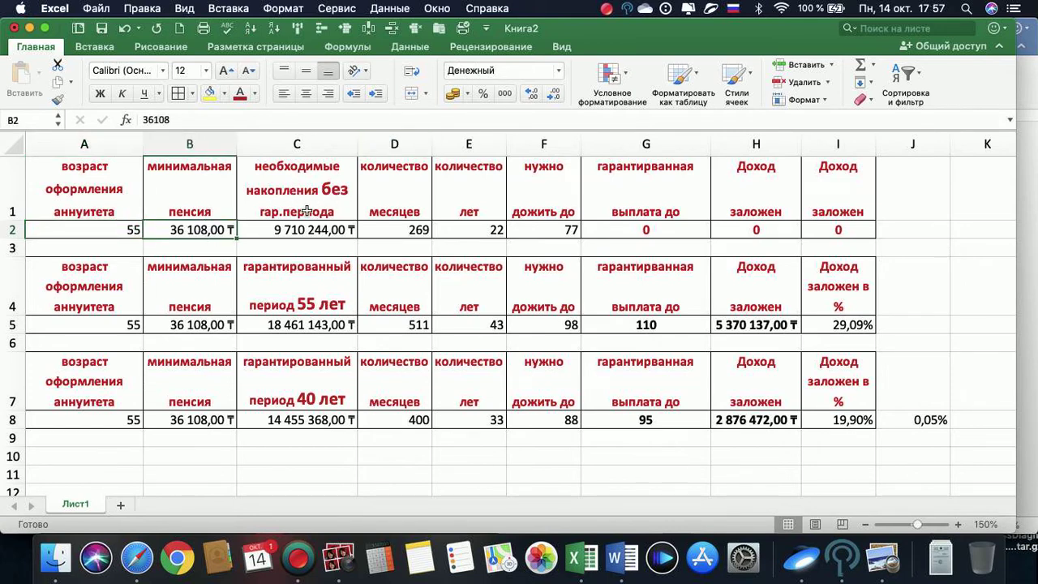
left_click(292, 233)
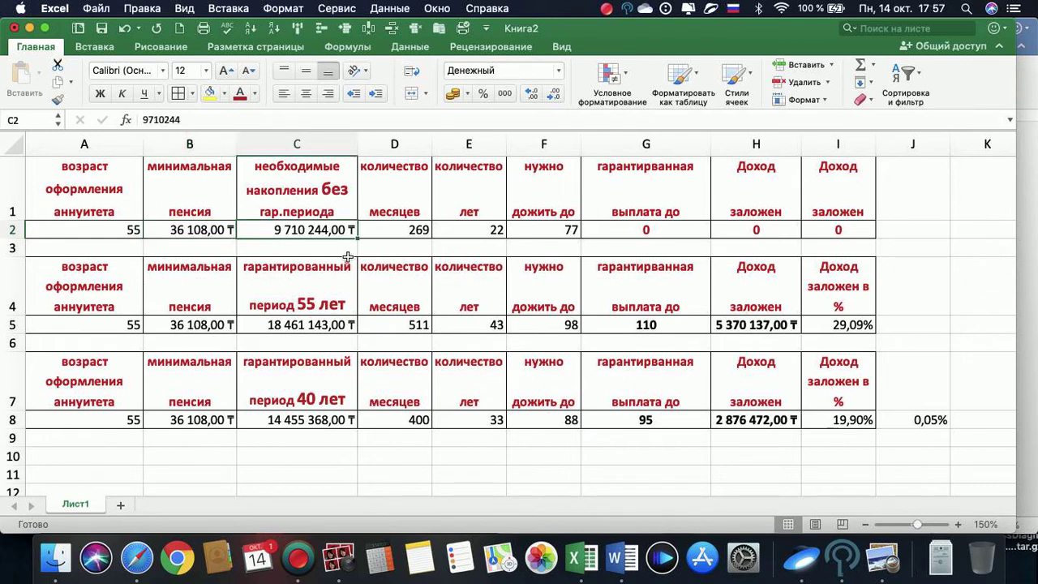
left_click(404, 199)
left_click(330, 232)
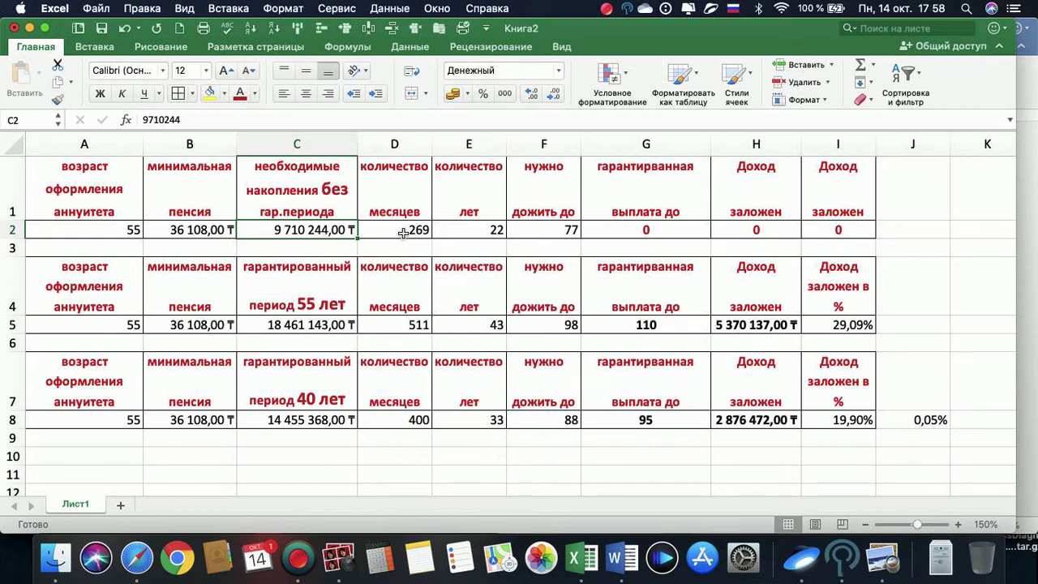
left_click(466, 229)
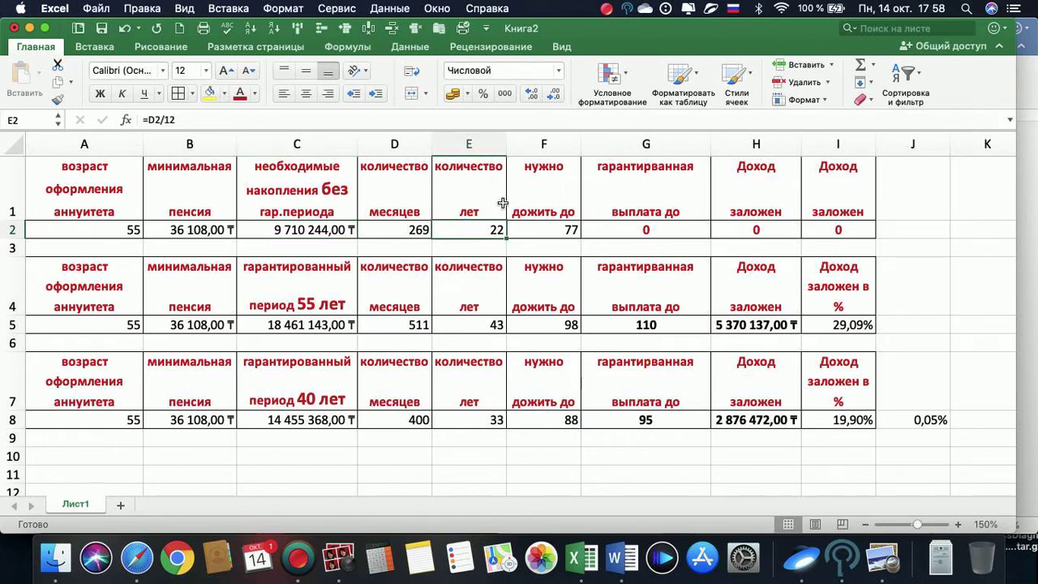
left_click(121, 225)
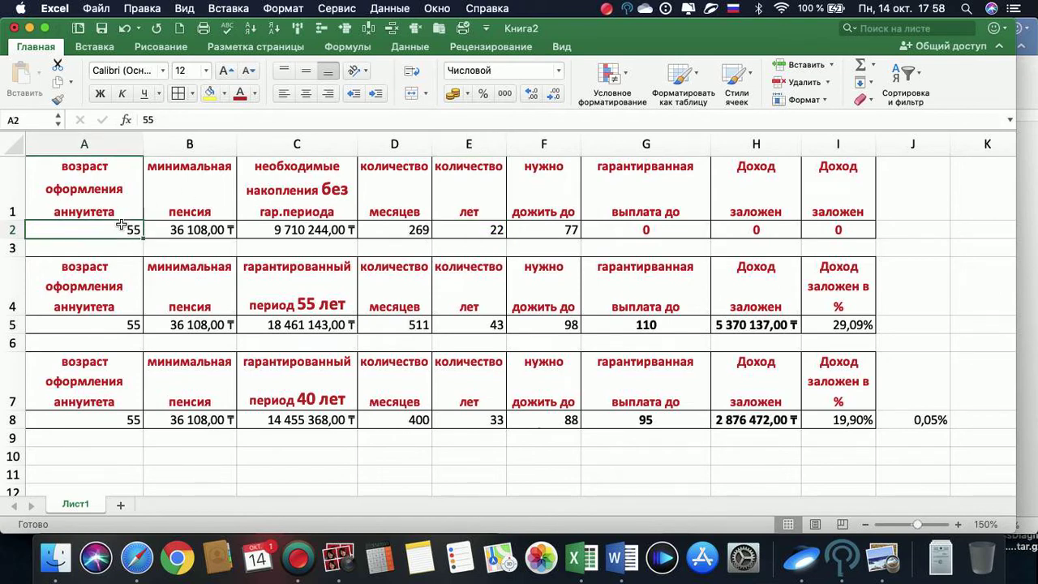
left_click(556, 227)
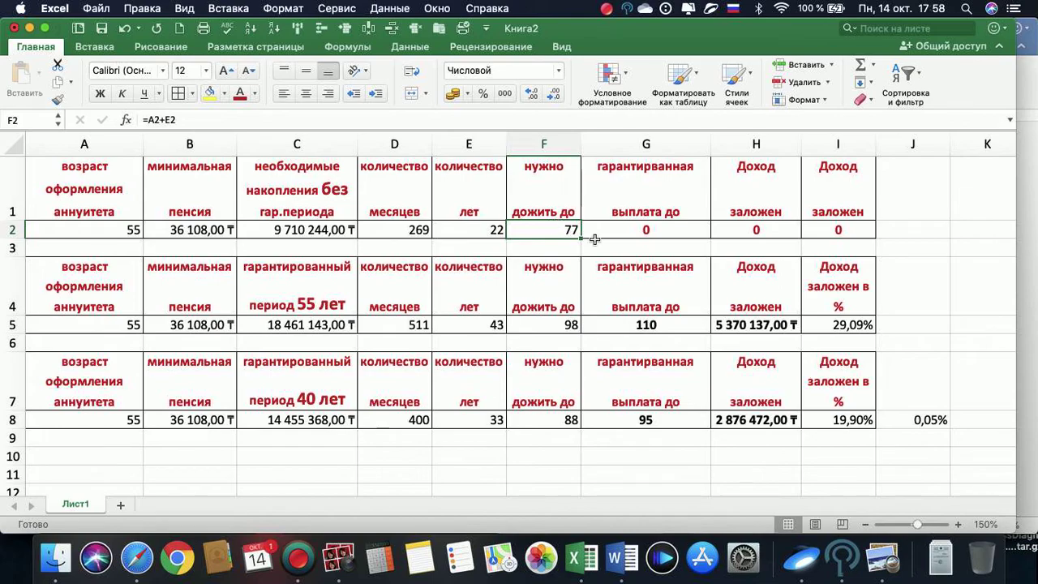
Return to the annuity calculator in Safari and calculate the sufficient savings for a guaranteed period of 55 years
key("ctrl+Right")
key("ctrl+Right")
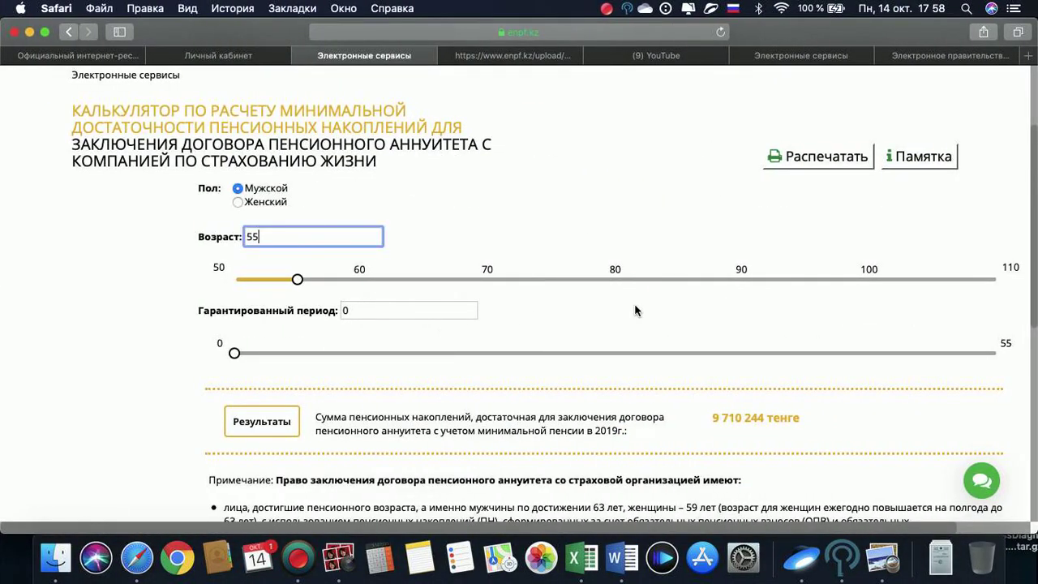
left_click(995, 353)
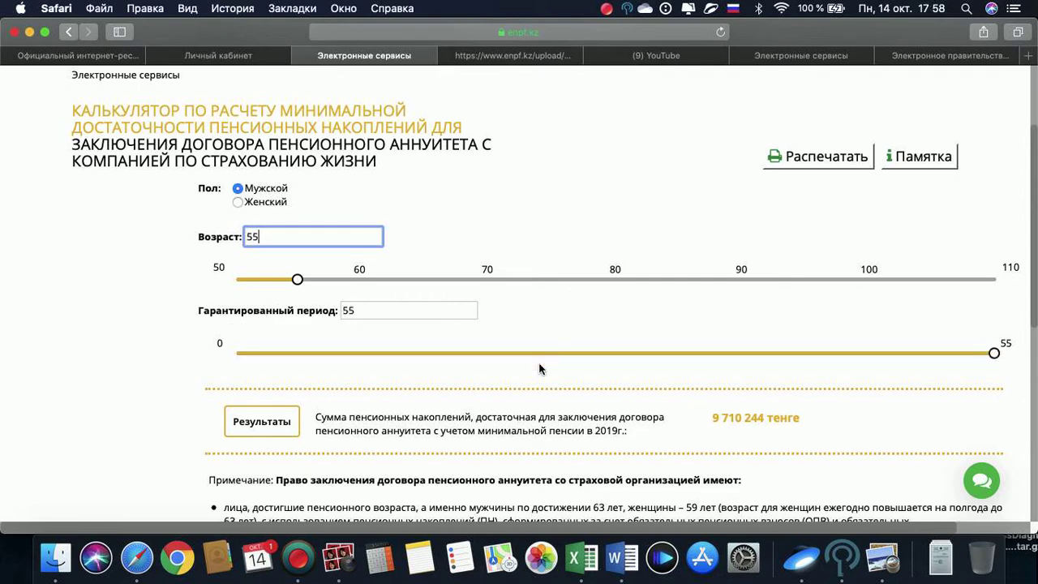
left_click(270, 433)
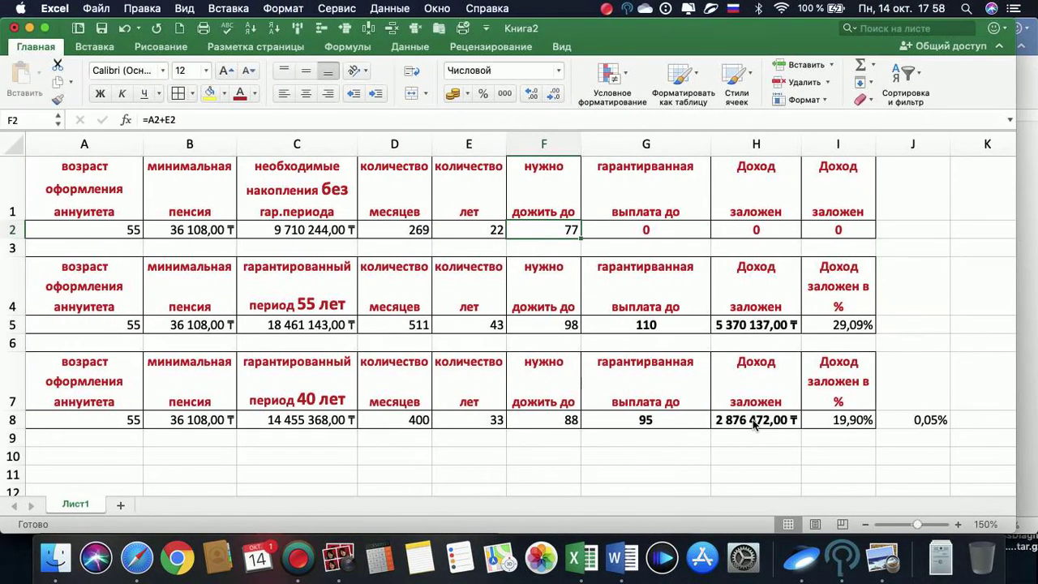
In the Excel comparison, examine row 5 for the 55-year guaranteed period, from required savings to built-in income in percent
left_click(319, 326)
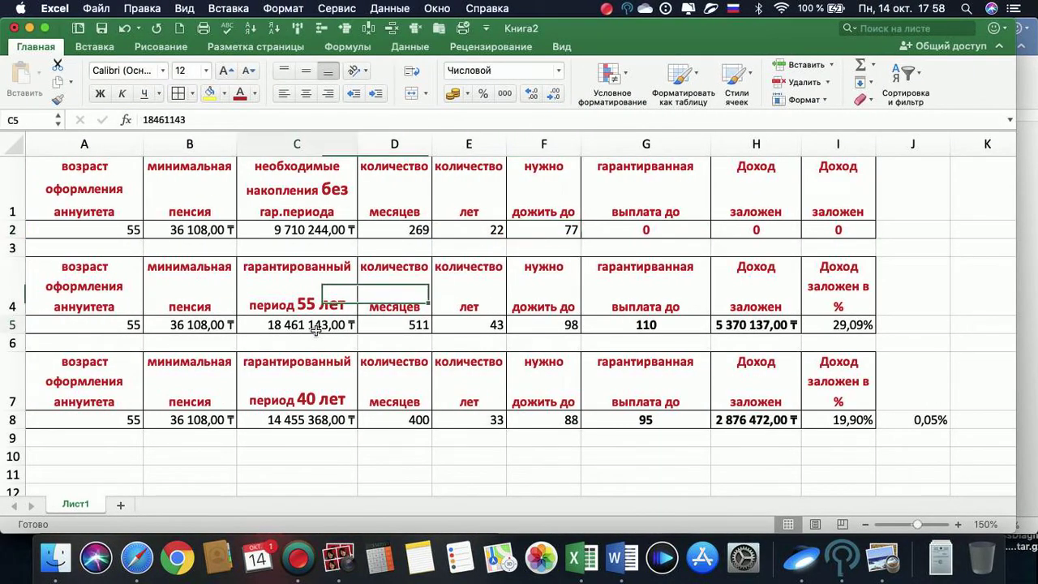
left_click(403, 326)
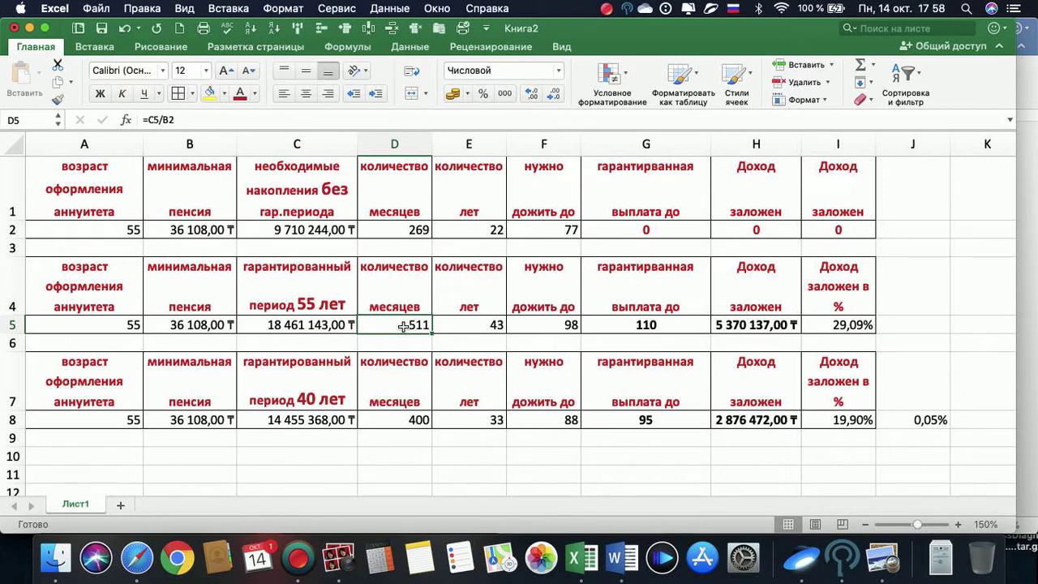
left_click(482, 325)
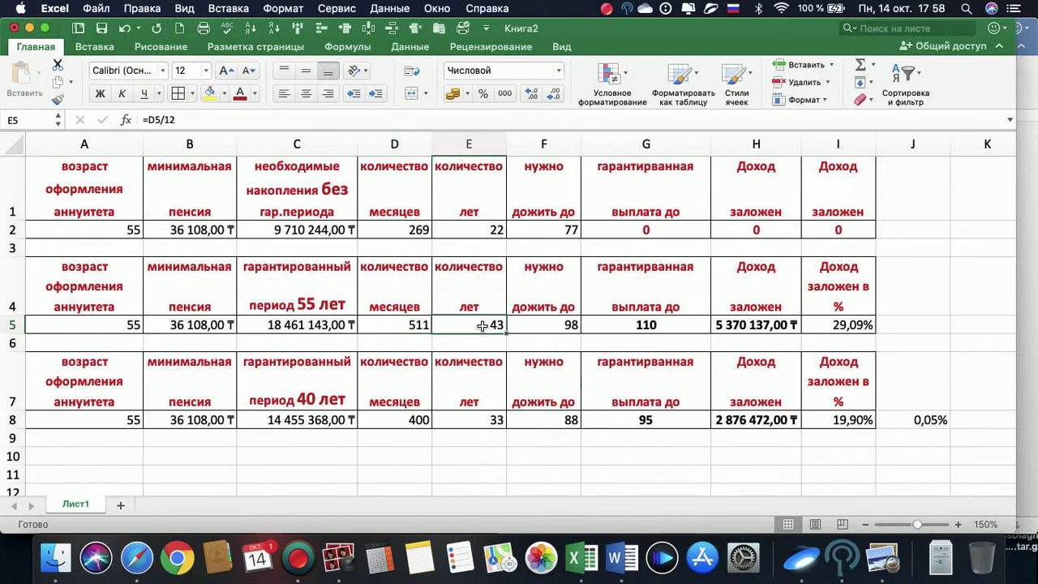
left_click(562, 326)
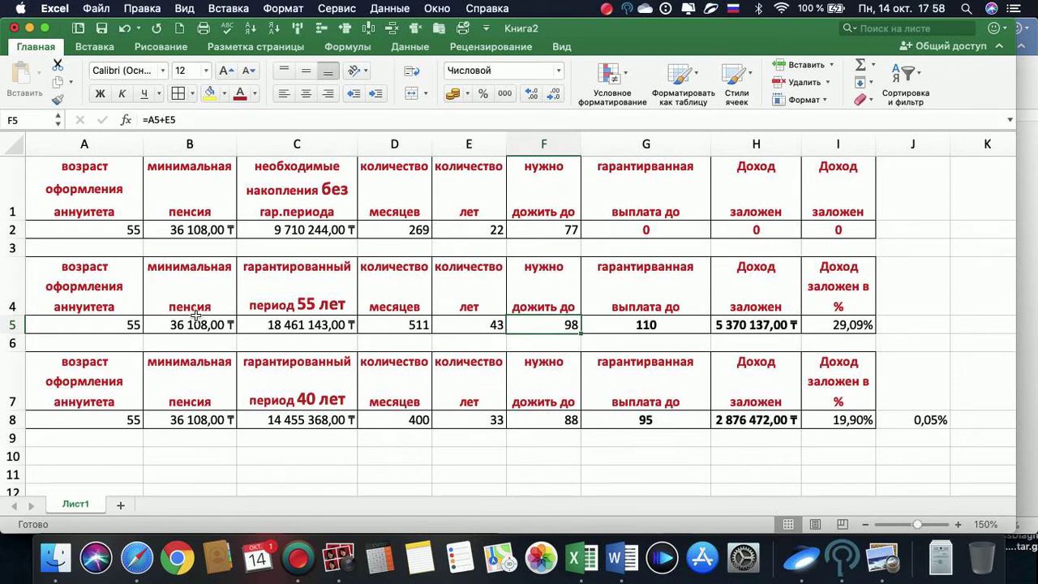
left_click(111, 326)
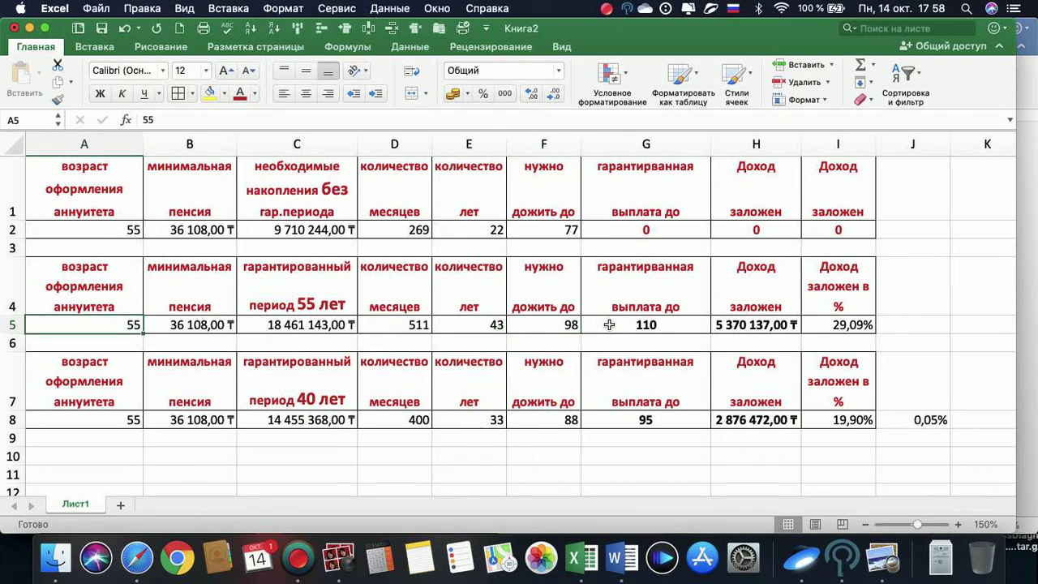
left_click(609, 324)
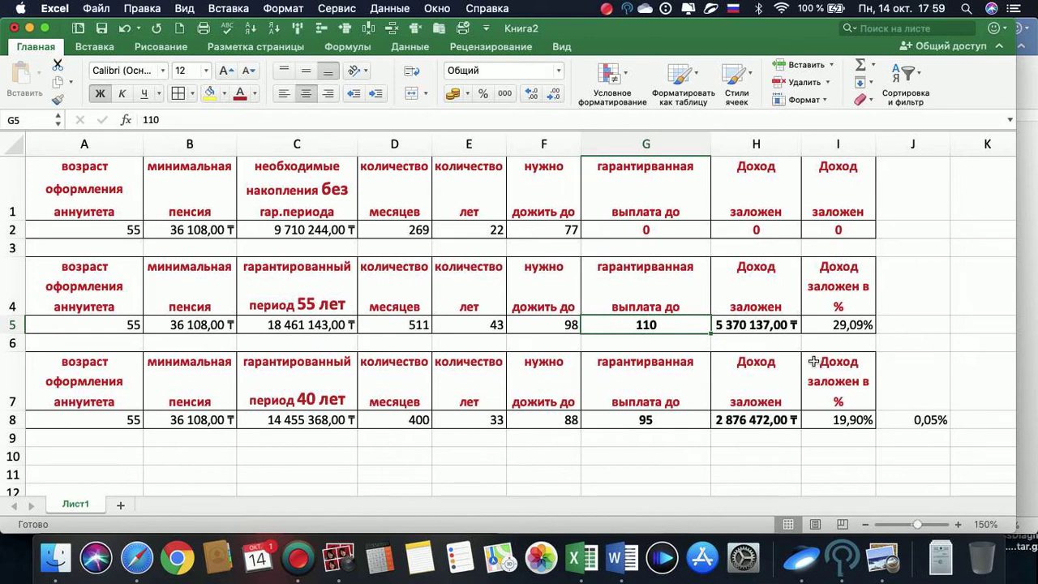
left_click(751, 323)
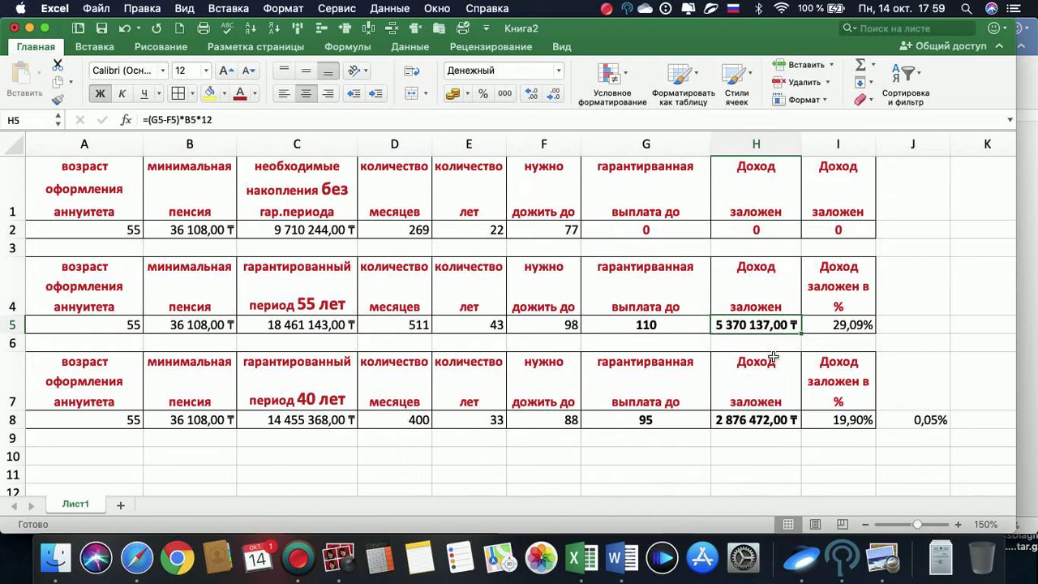
left_click(834, 326)
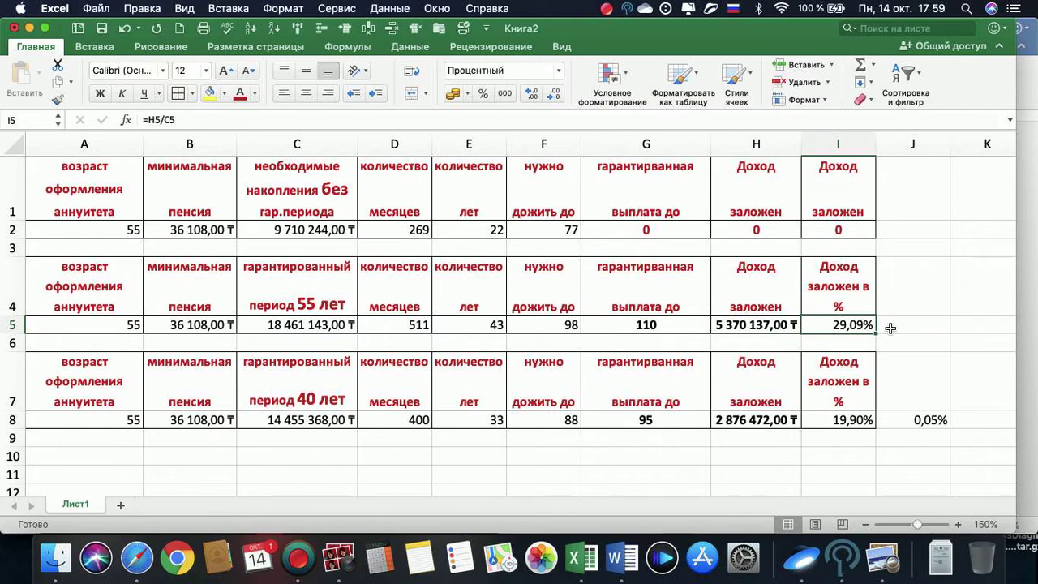
In the Safari annuity calculator, calculate the sufficient savings for a 40-year guaranteed period, and check the total savings in the personal account
key("ctrl+Right")
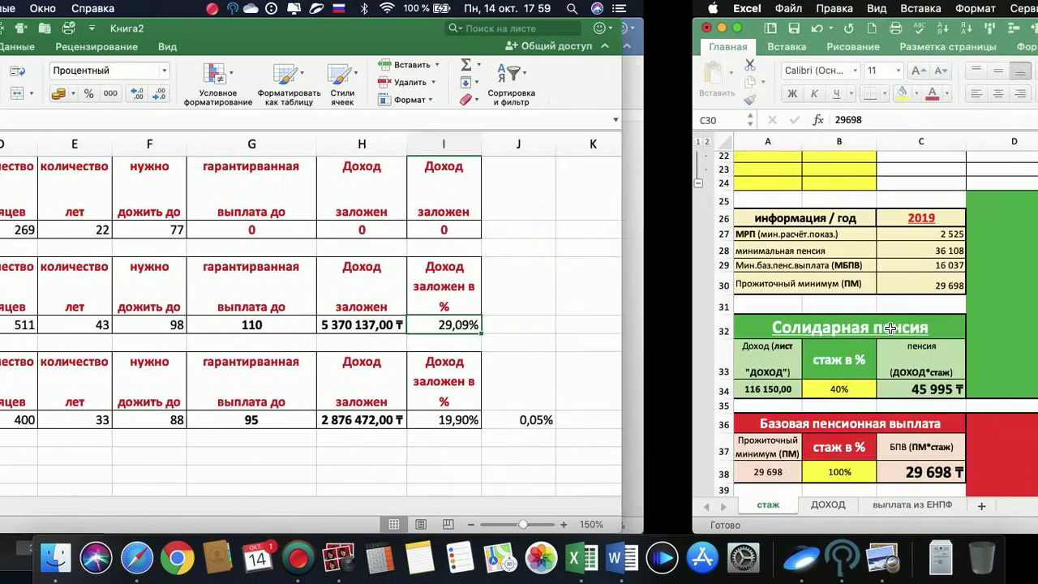
key("ctrl+Right")
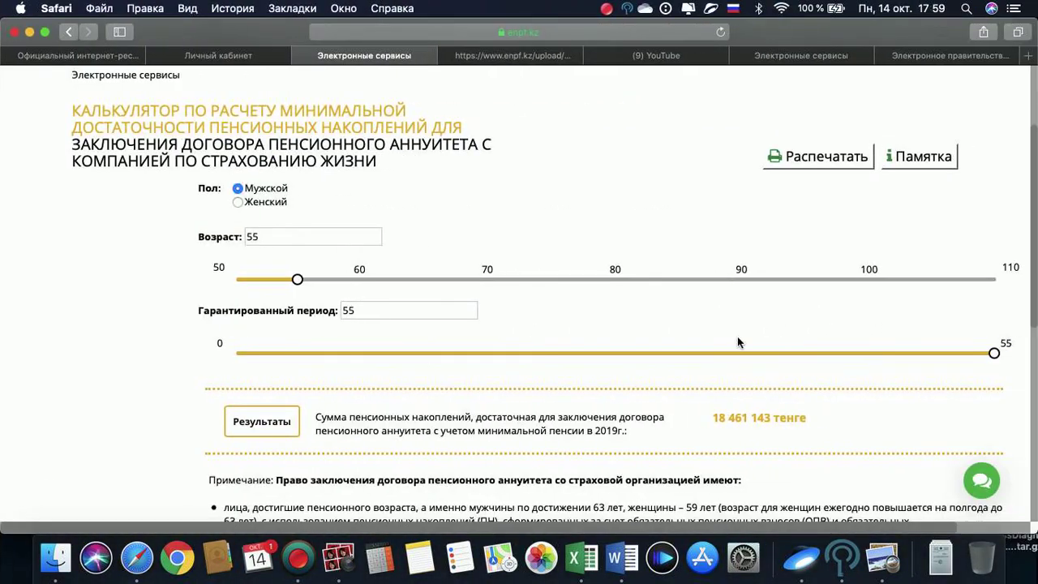
left_click(745, 353)
left_click_drag(745, 352, 789, 356)
left_click(274, 429)
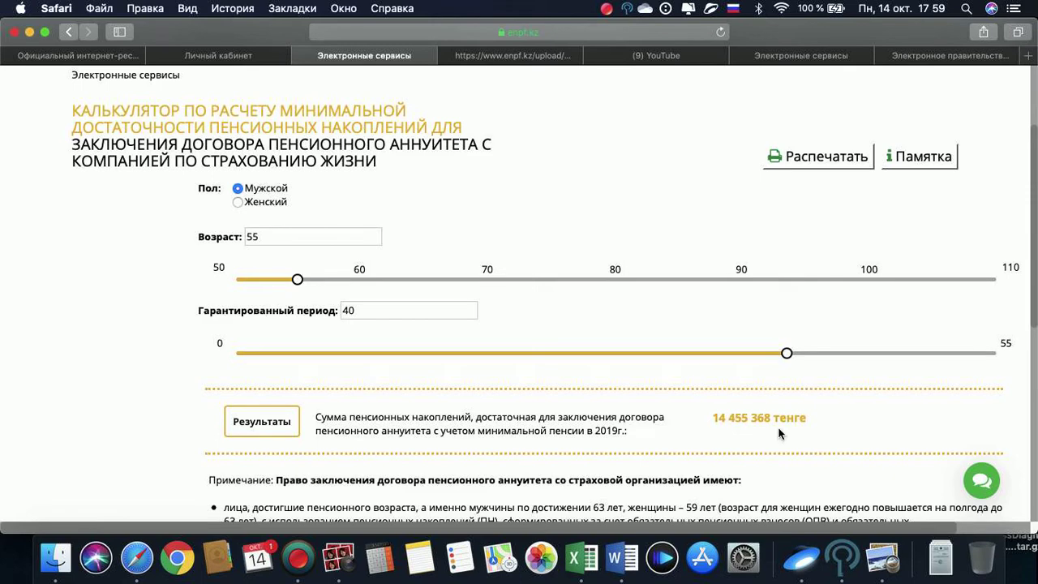
left_click(241, 59)
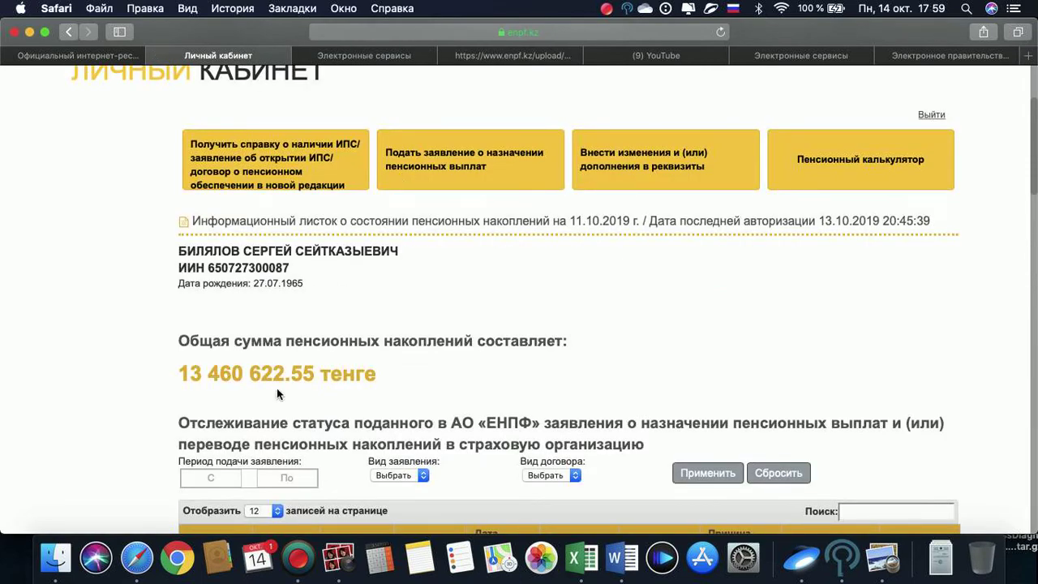
left_click(387, 55)
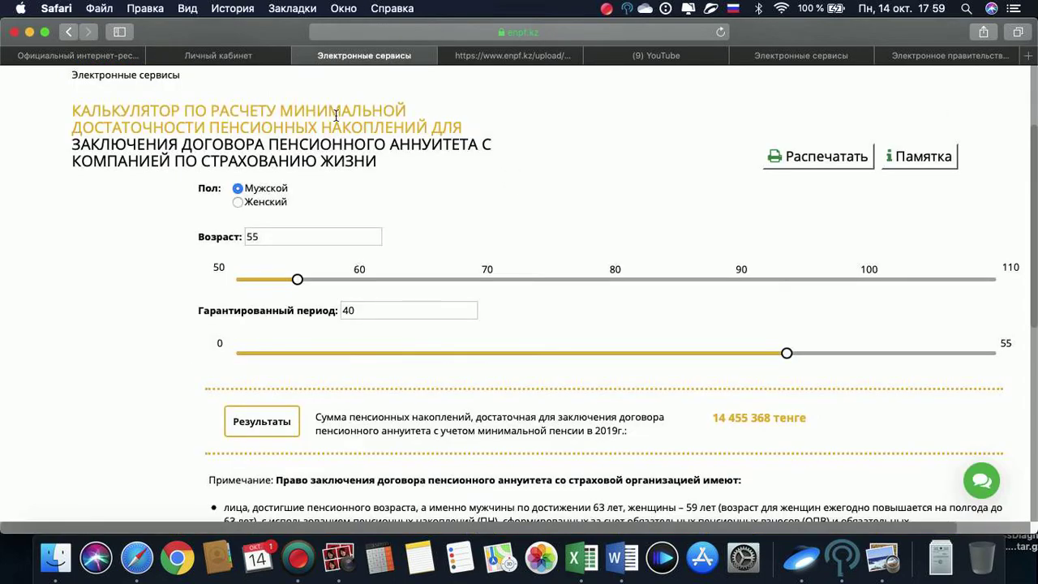
Switch to the Excel annuity comparison and examine row 8 for the 40-year guaranteed period, from required savings to built-in income in percent
key("super+Tab")
key("ctrl+Left")
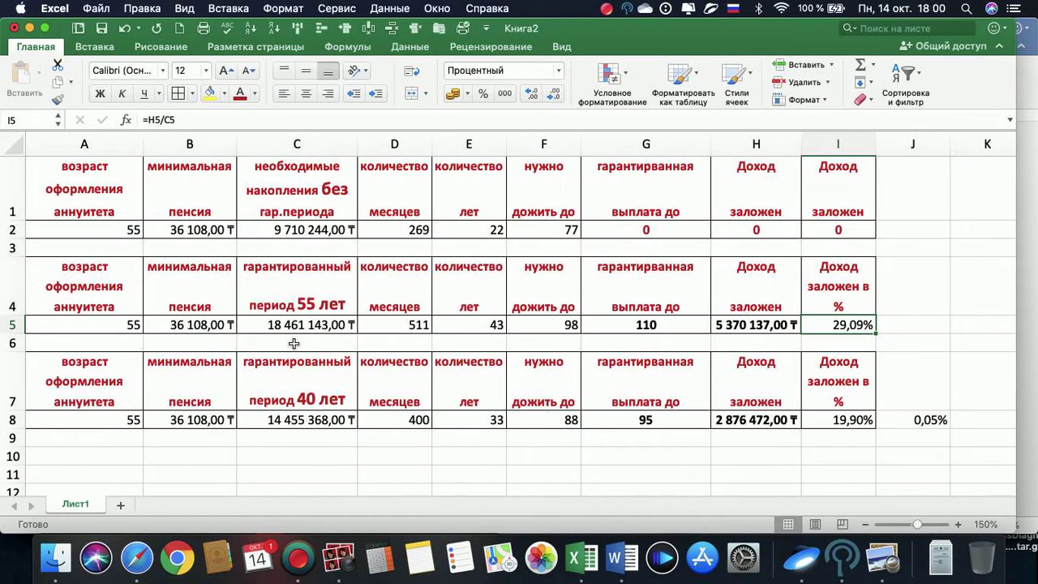
left_click(309, 420)
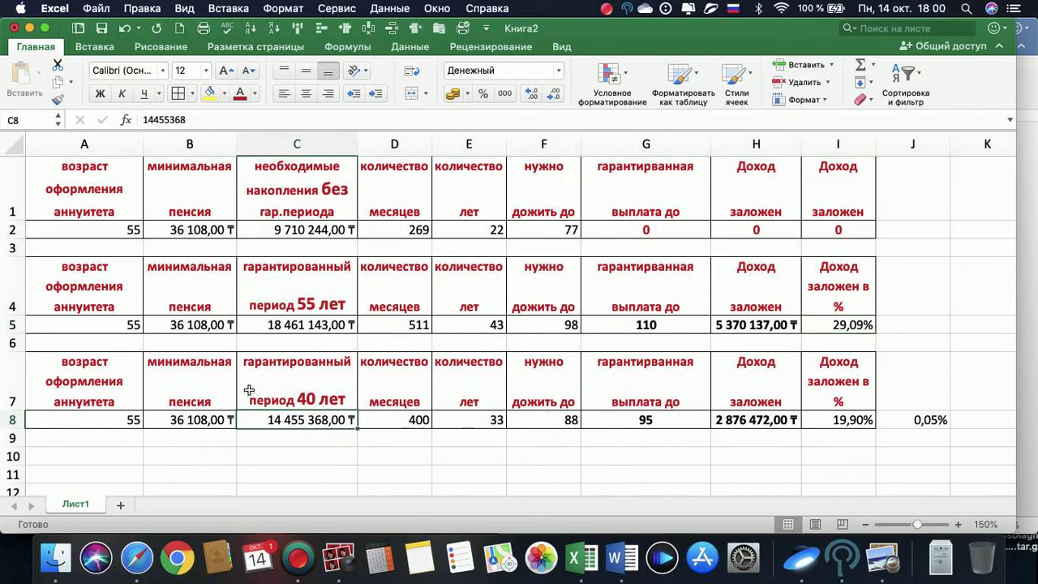
left_click(395, 423)
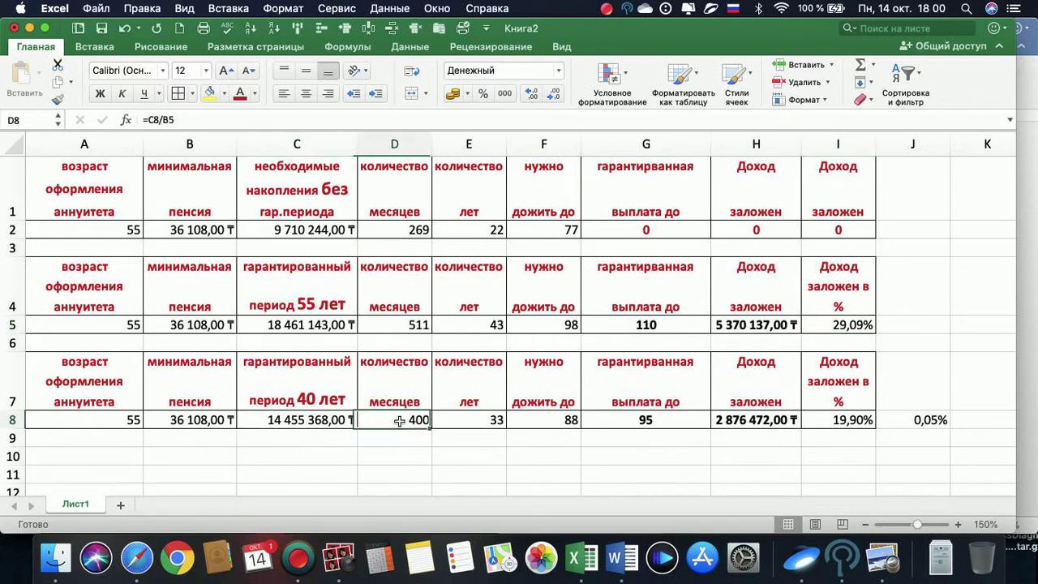
left_click(471, 421)
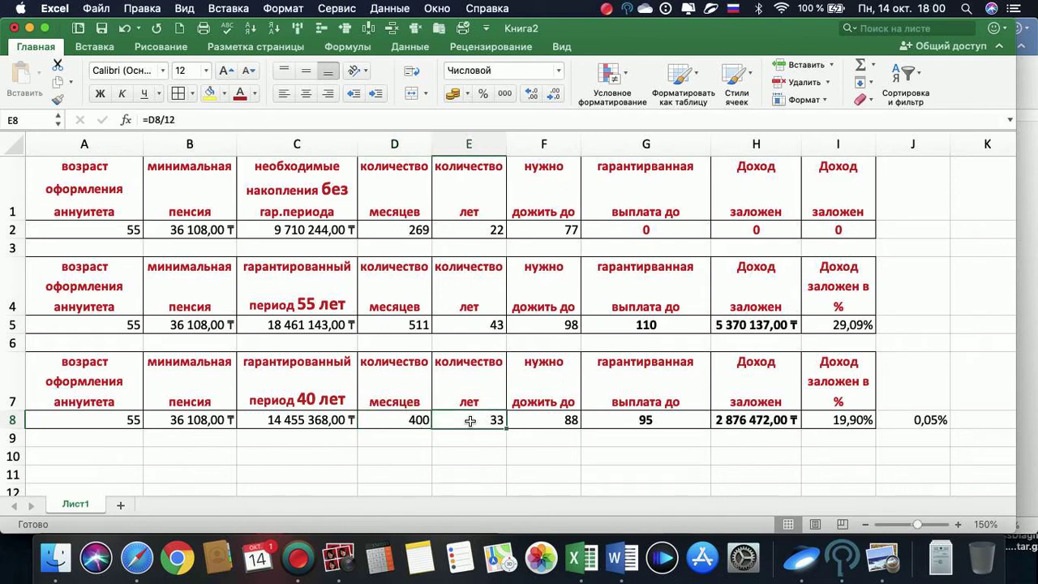
left_click(554, 420)
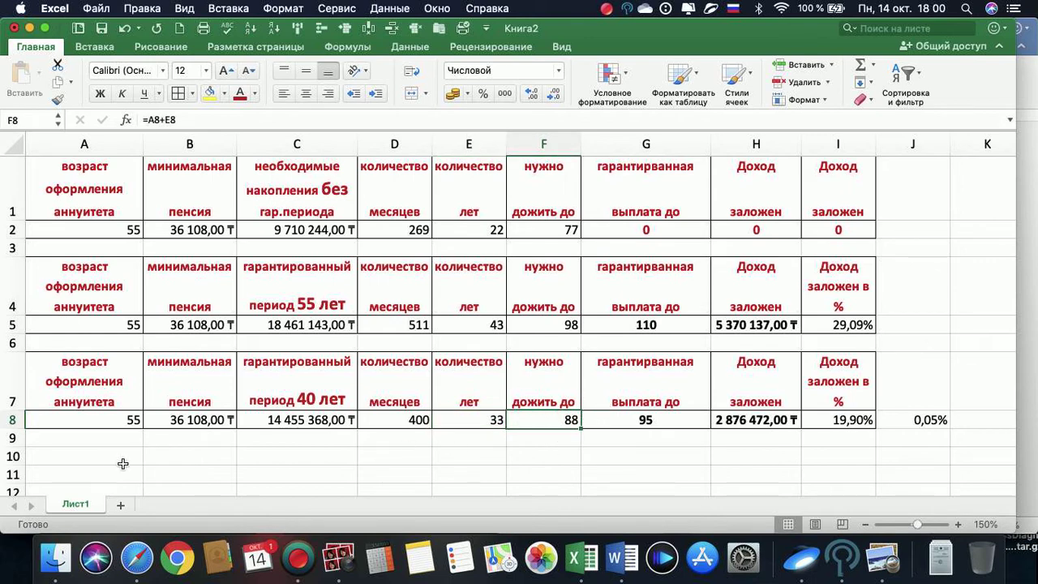
left_click(654, 418)
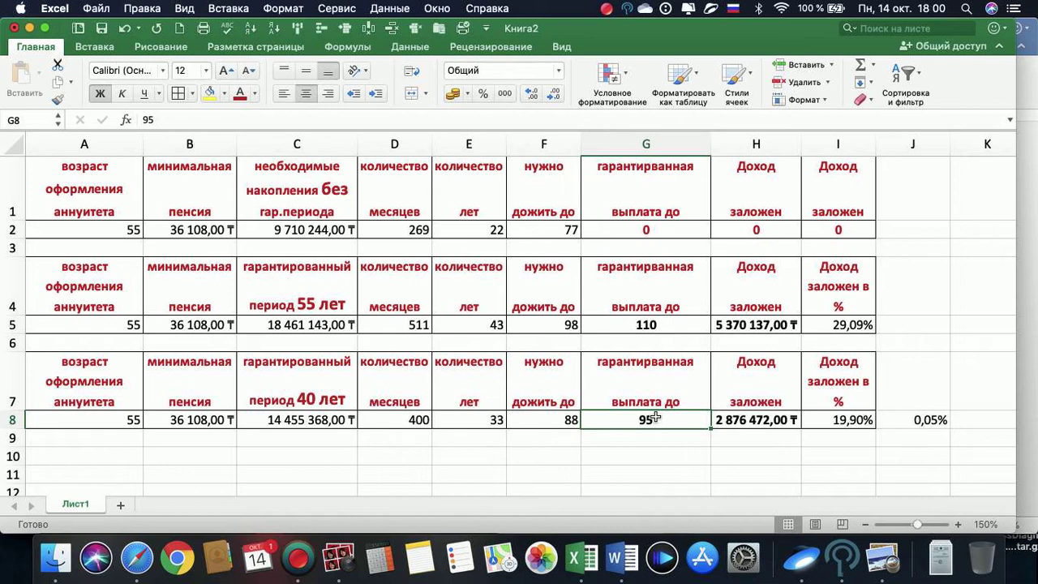
left_click(764, 420)
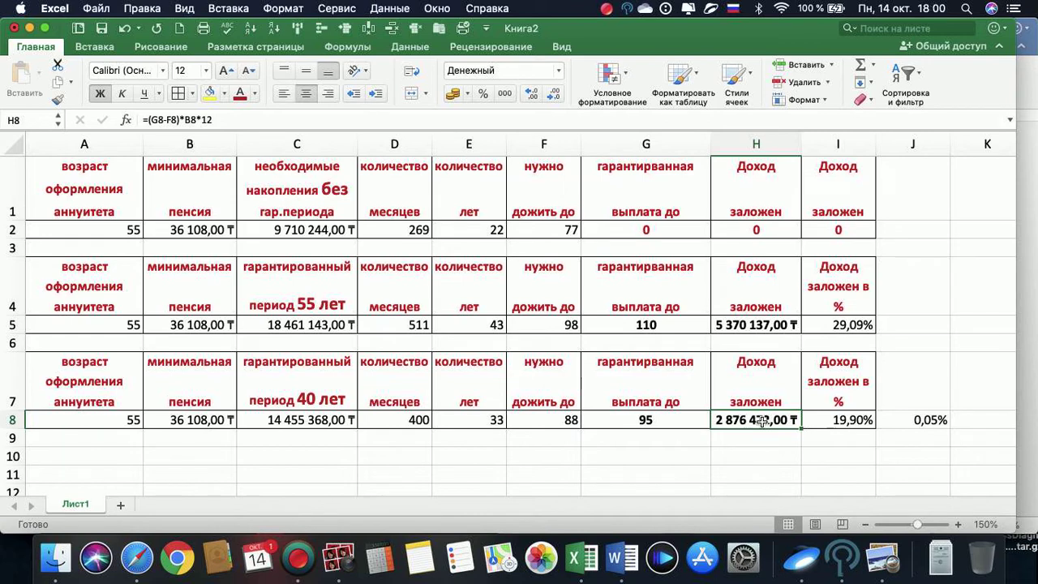
left_click(850, 420)
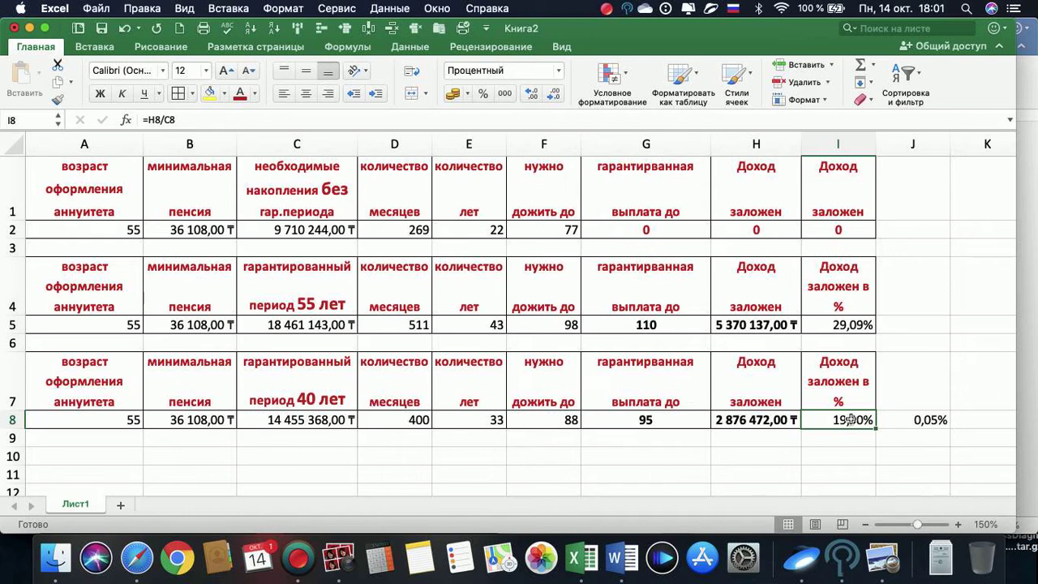
left_click(349, 559)
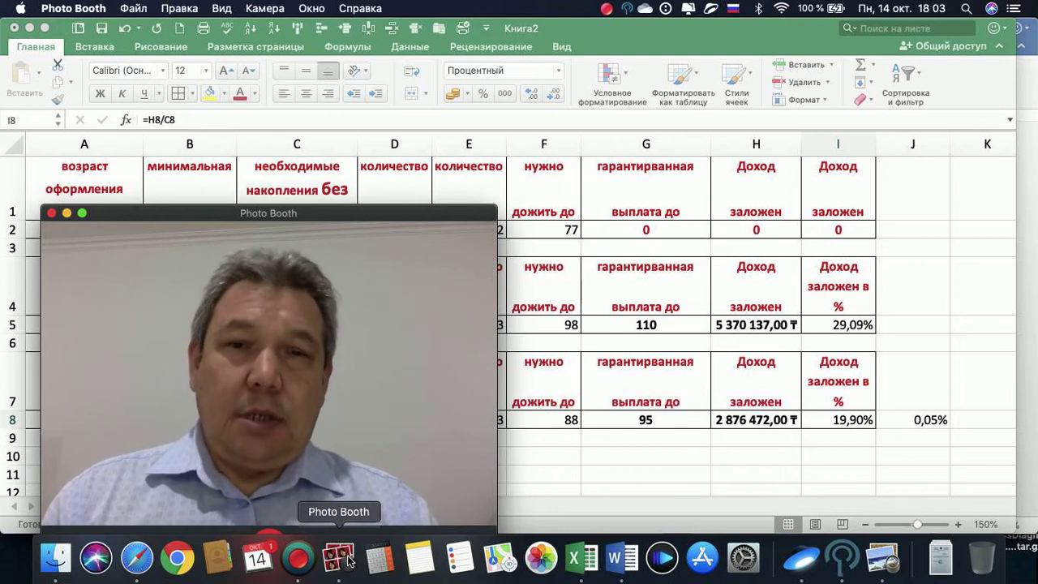
left_click(810, 479)
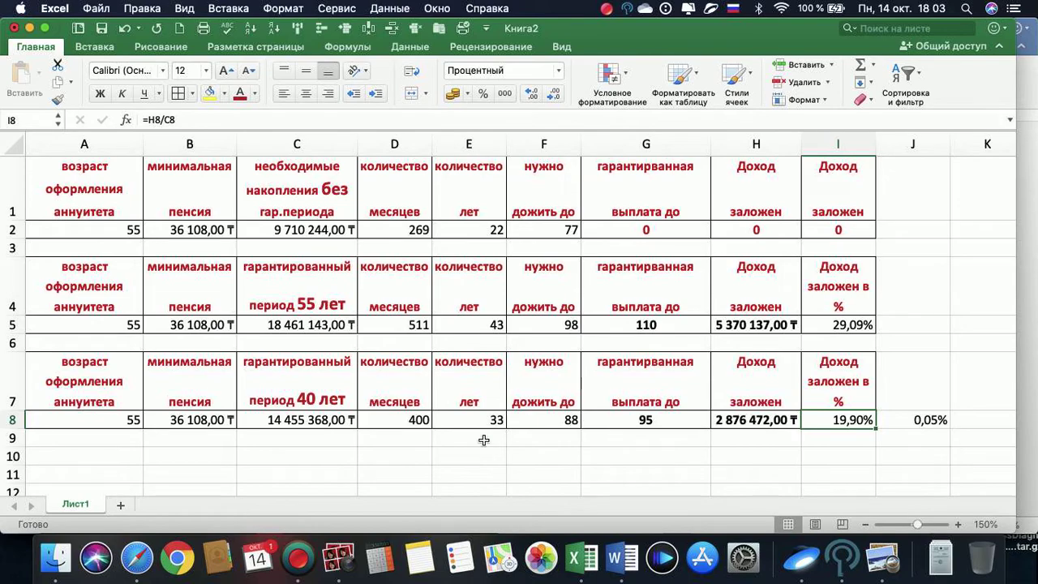
Switch to the workbook Подсчёт стажа 2019окт and examine the solidarity pension, basic pension payment and total pension on the стаж sheet
key("ctrl+Right")
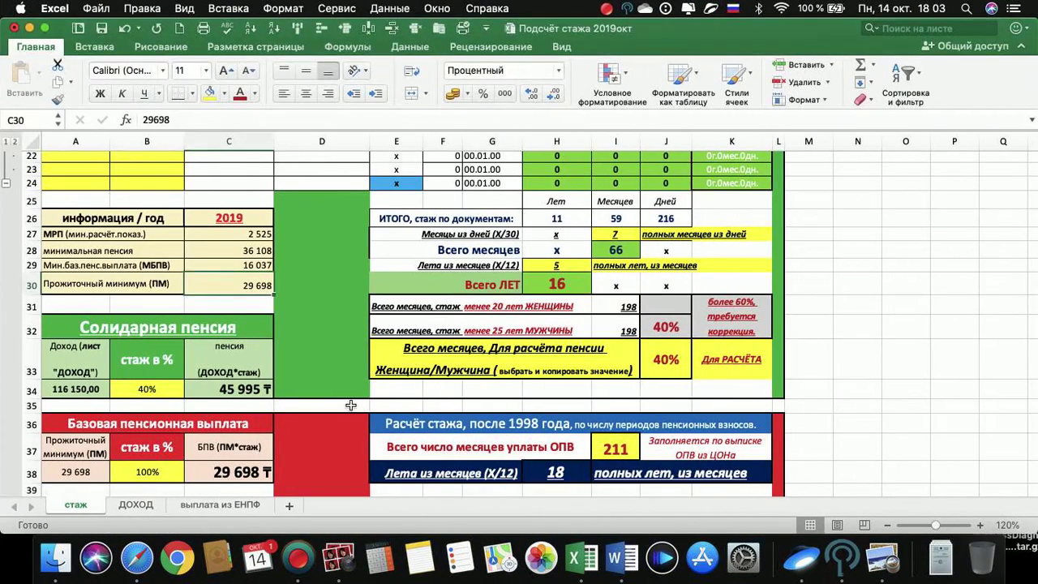
left_click(218, 362)
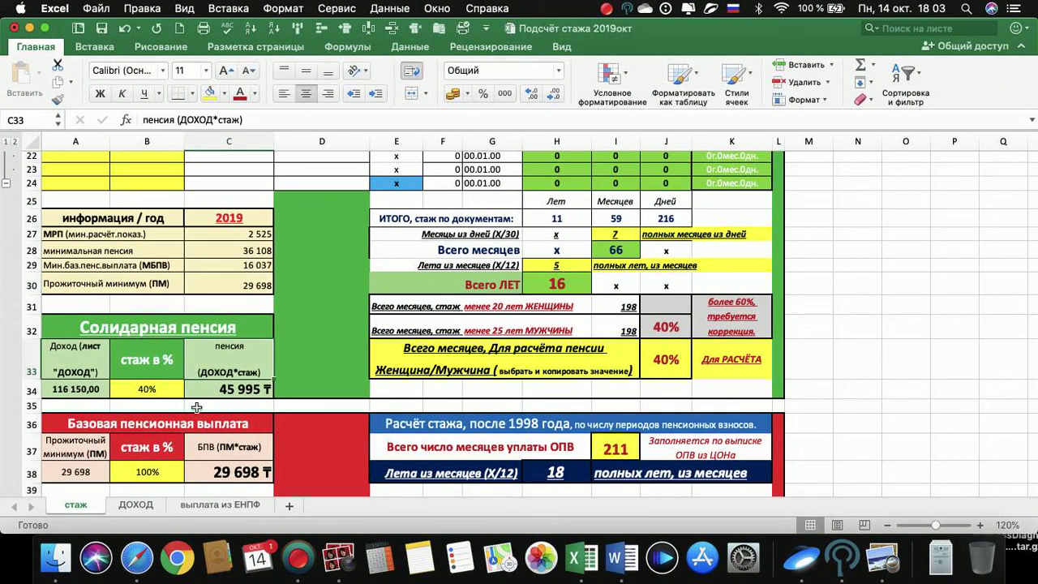
left_click(200, 423)
scroll(249, 448, "down", 2)
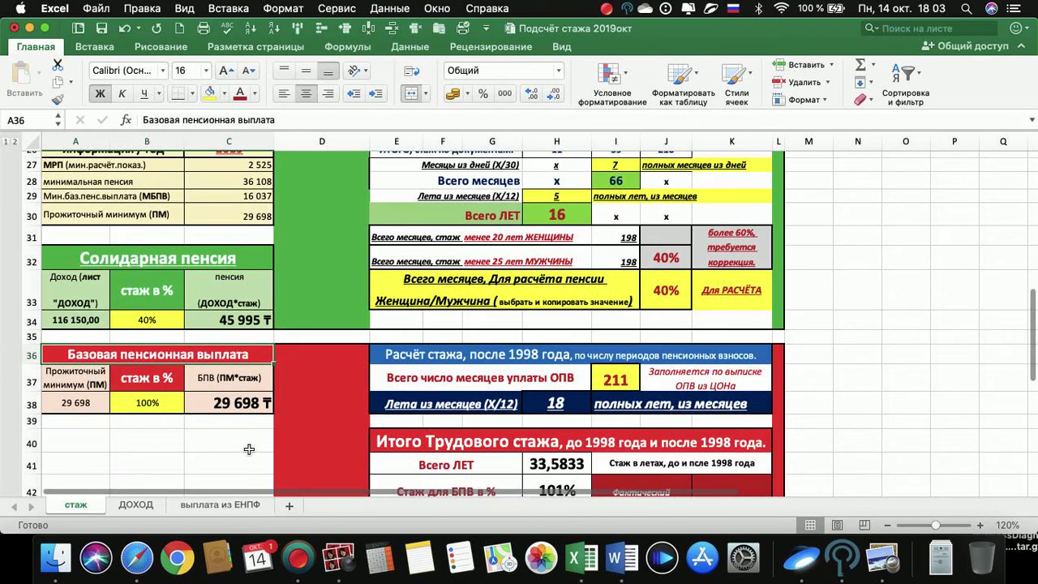
left_click(235, 320)
left_click(241, 402)
scroll(276, 399, "down", 5)
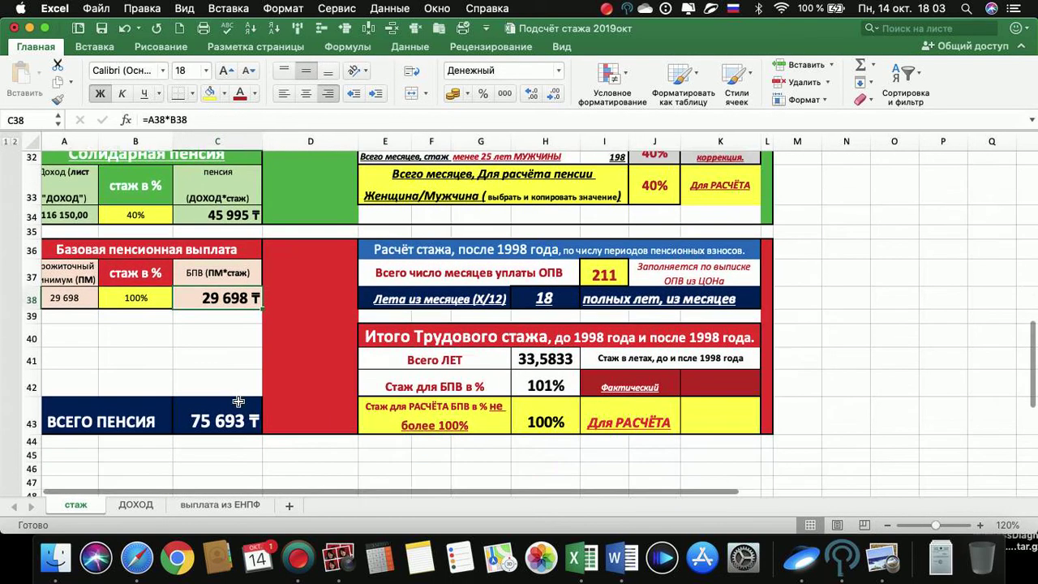
Return to the annuity comparison in workbook Книга2 and bring the Photo Booth camera view in front of it
key("ctrl+Left")
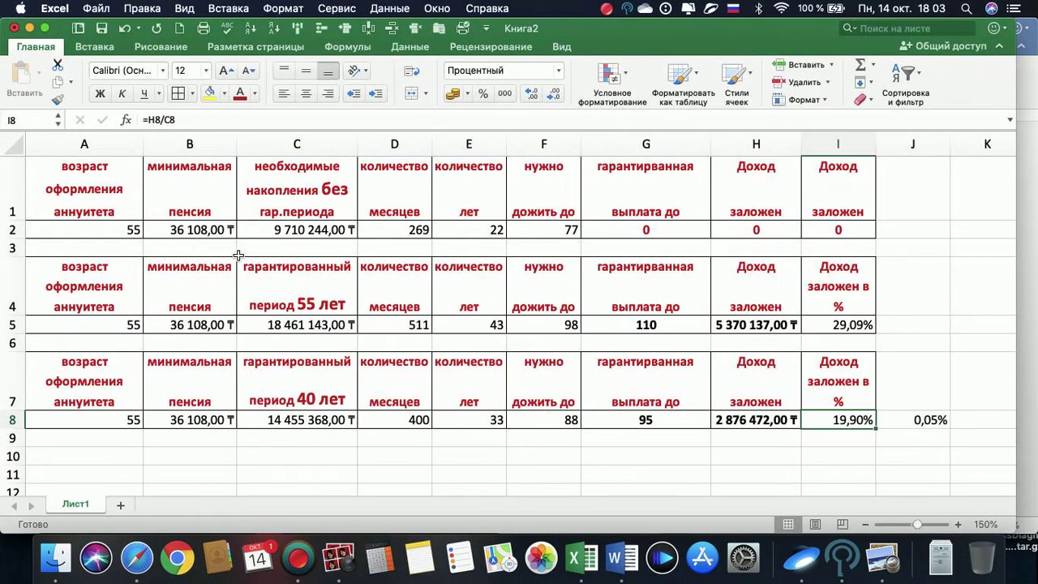
key("ctrl+Right")
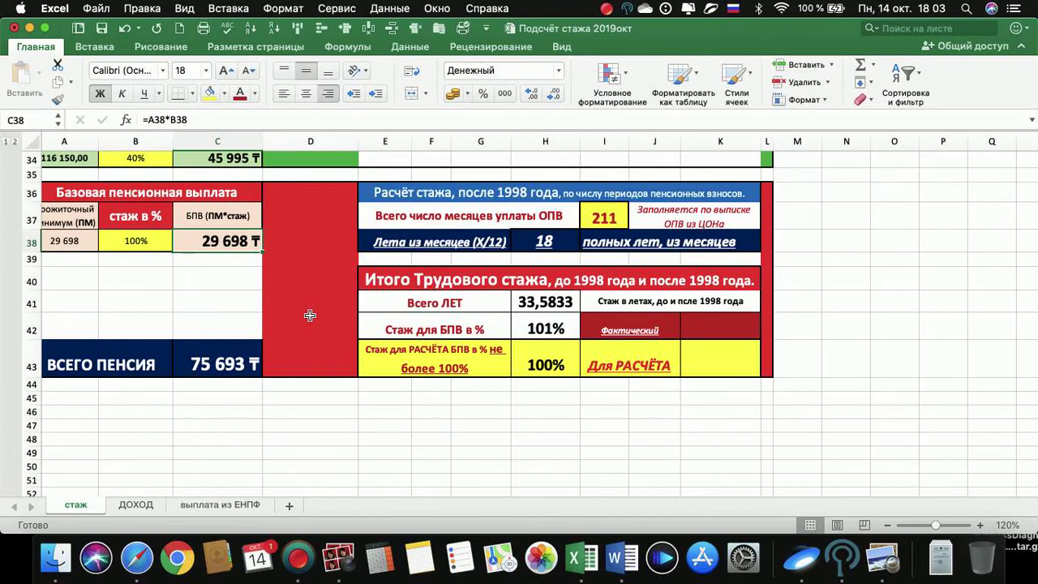
key("super+grave")
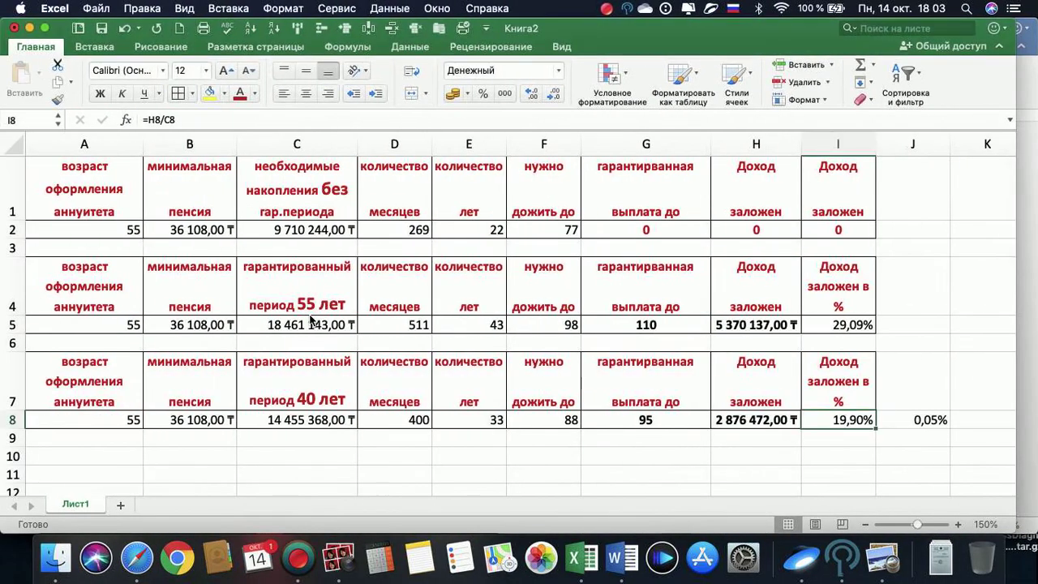
left_click(339, 558)
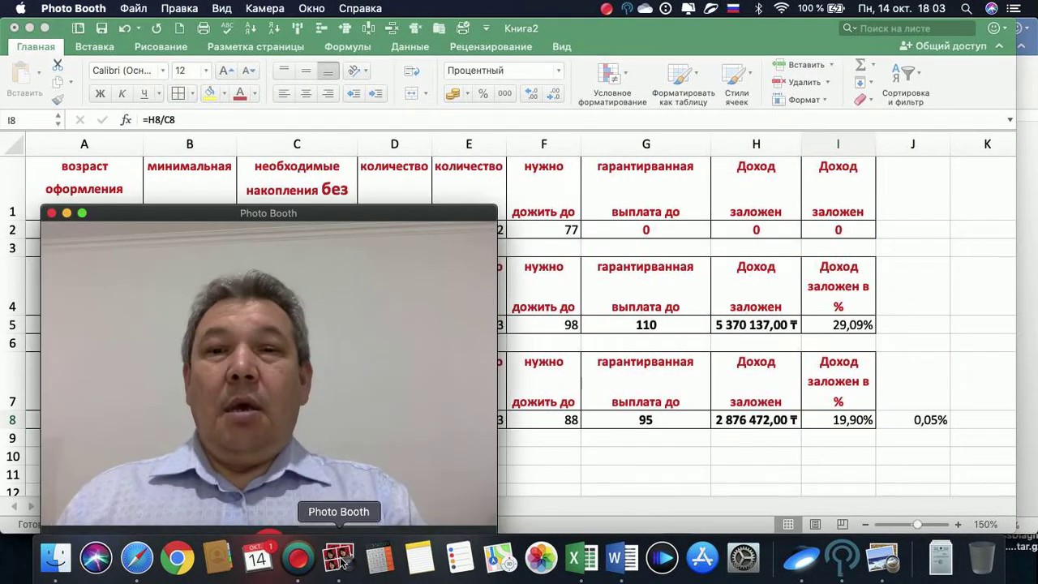